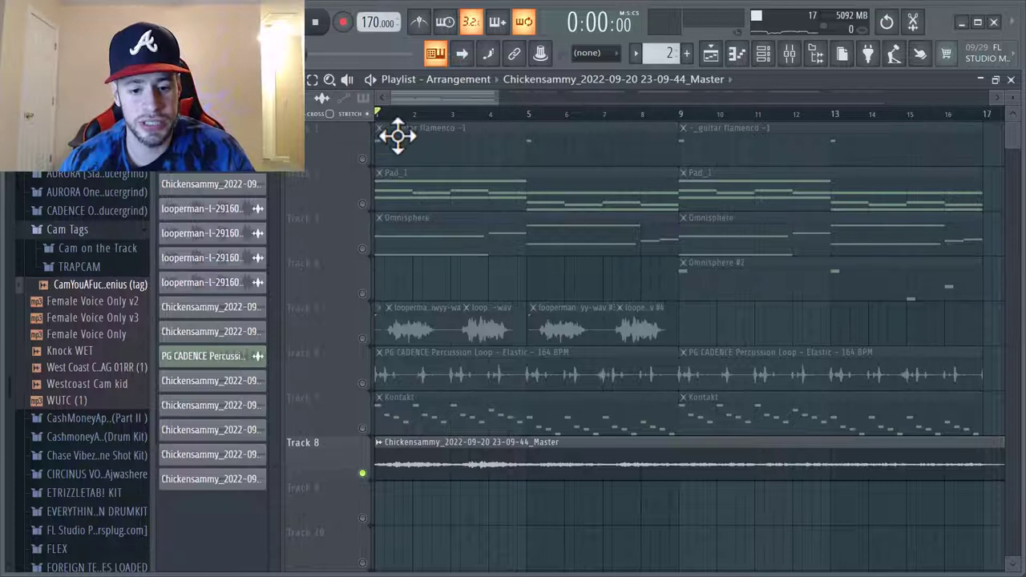
Play the whole arrangement from bar 1 and zoom the timeline out
key("space")
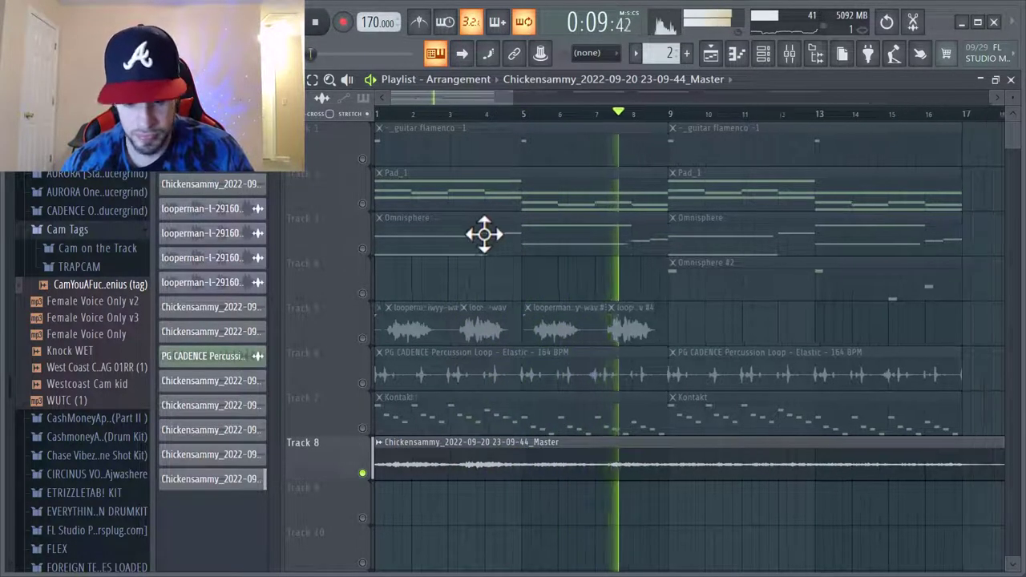
scroll(483, 233, "down", 2, "ctrl")
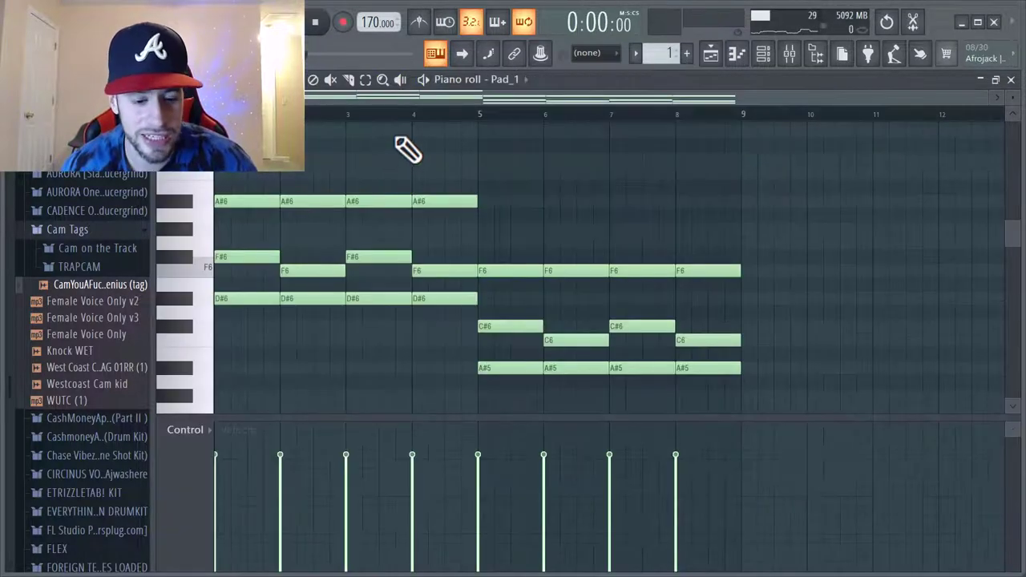
Play the Pad_1 chord pattern in the piano roll, then stop playback
scroll(682, 166, "down", 3)
key("space")
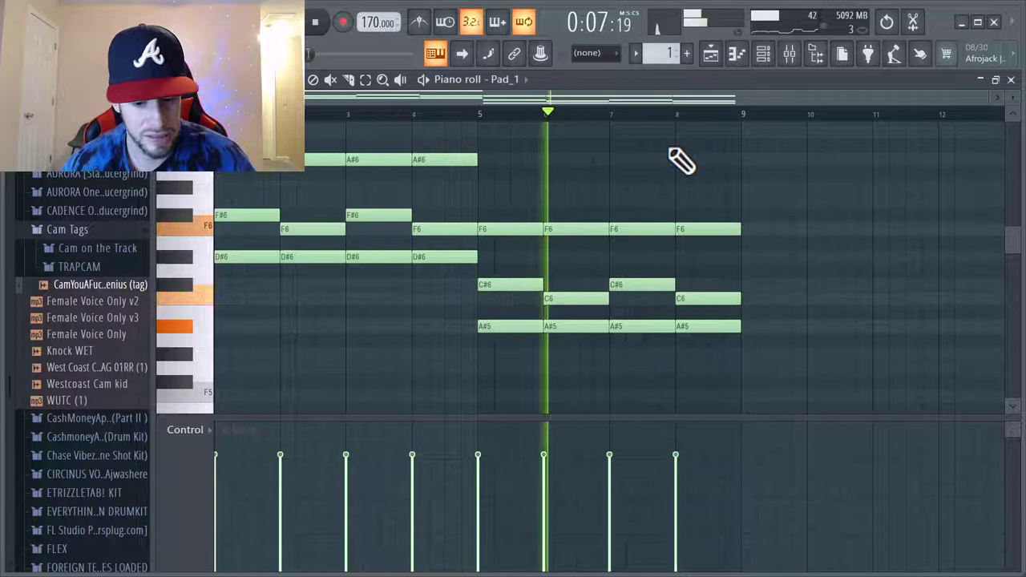
key("space")
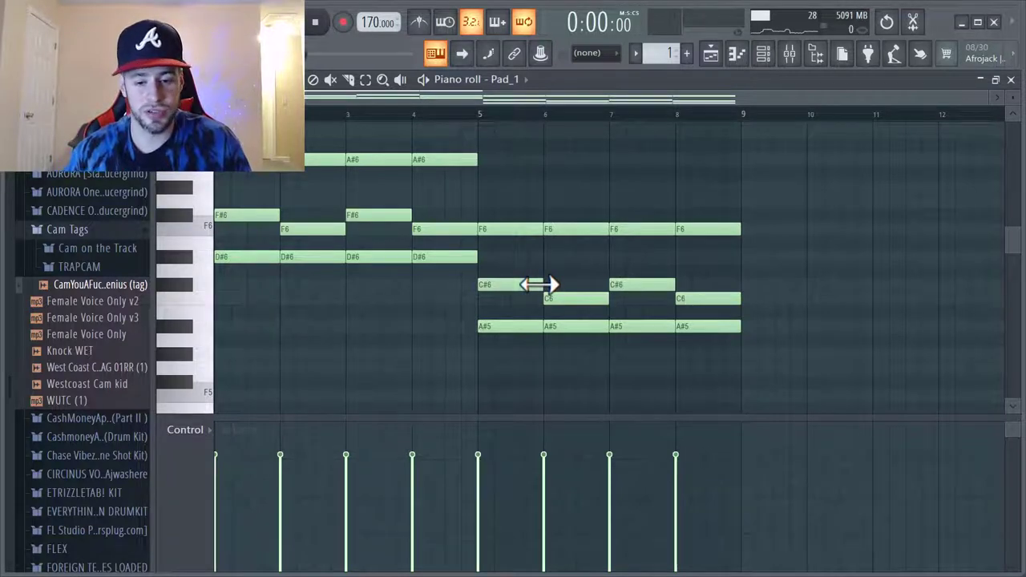
Check HalfTime, ShaperBox 2 and Fruity parametric EQ 2 on Insert 1, then show Omnisphere's notes
left_click(789, 53)
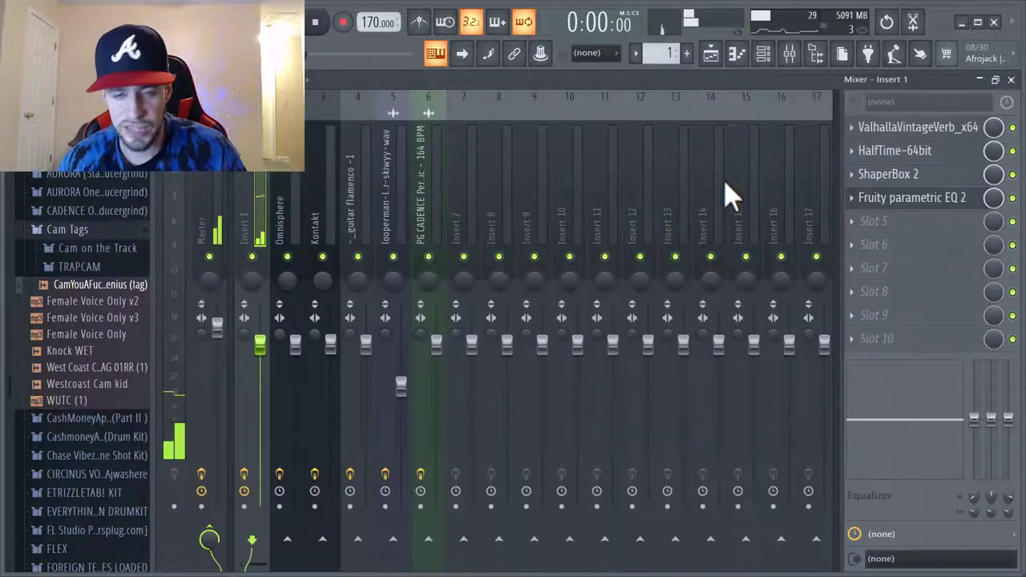
left_click(919, 154)
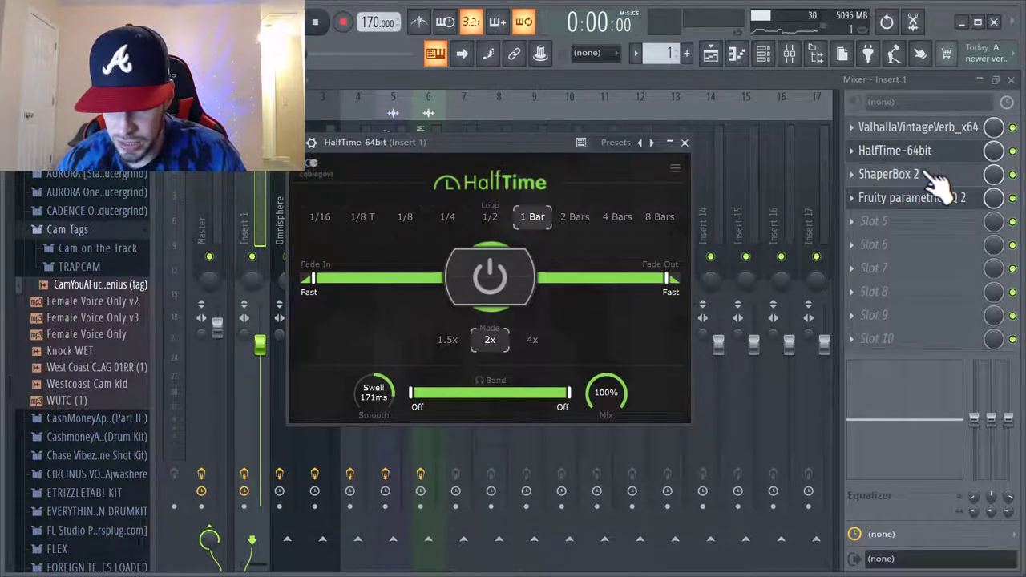
left_click(937, 178)
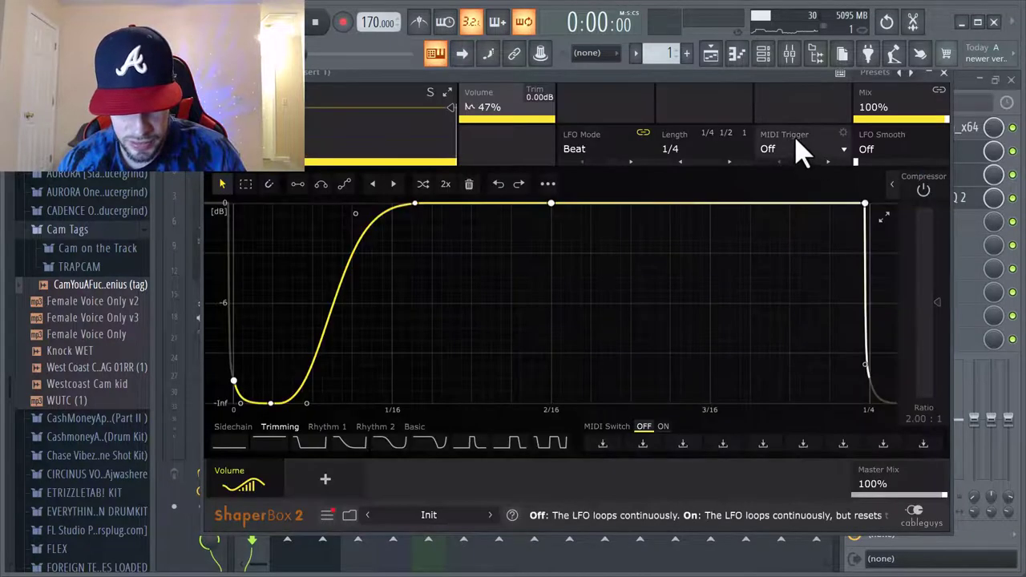
left_click_drag(766, 80, 586, 88)
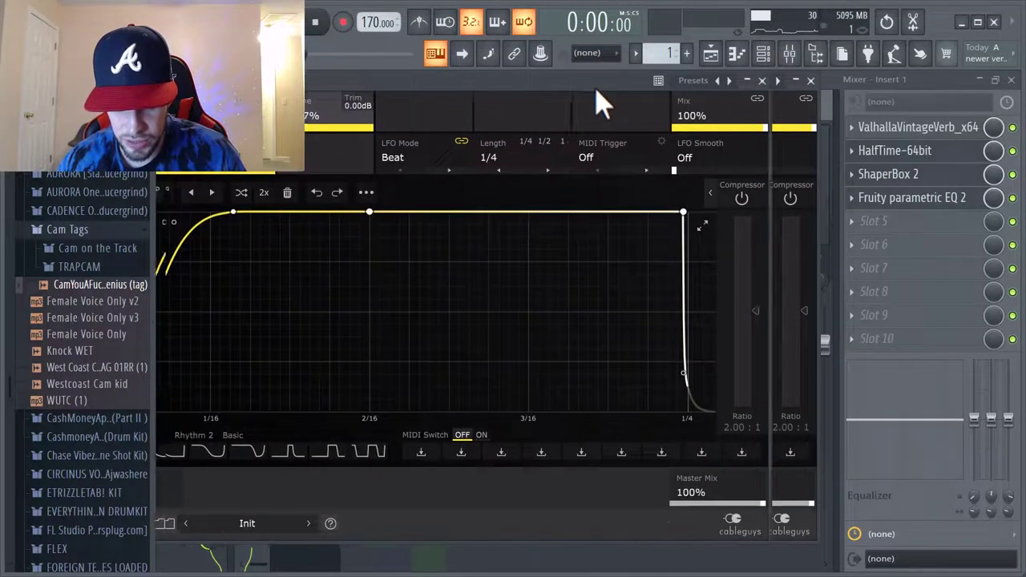
left_click(947, 205)
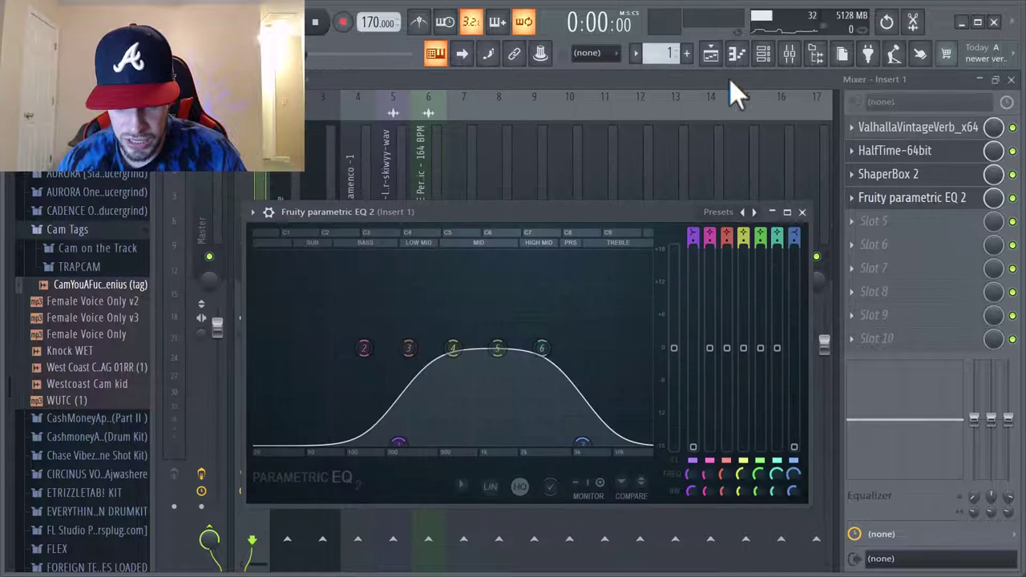
left_click(736, 53)
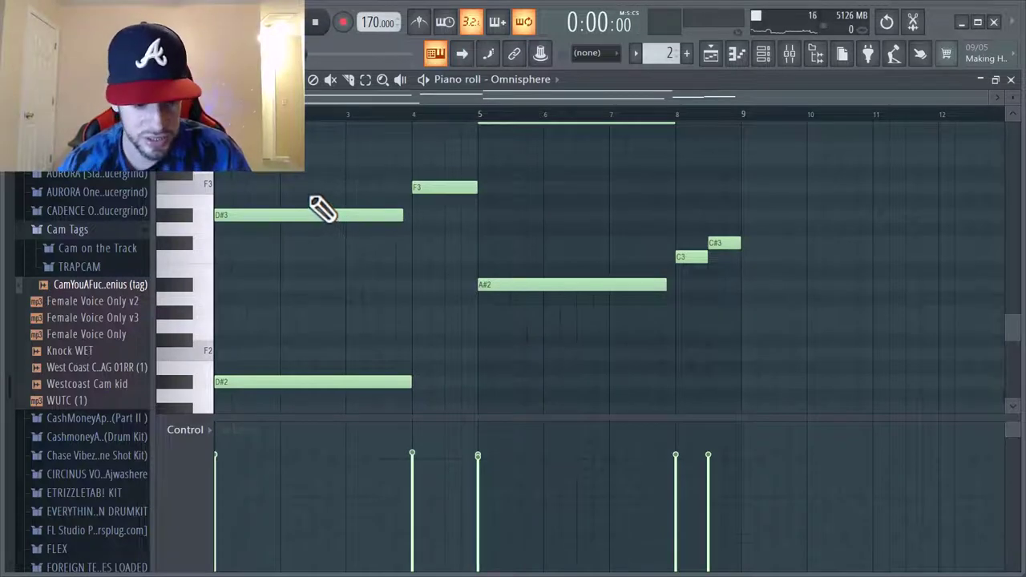
Play and stop the Omnisphere melody, then return to the playlist arrangement
key("space")
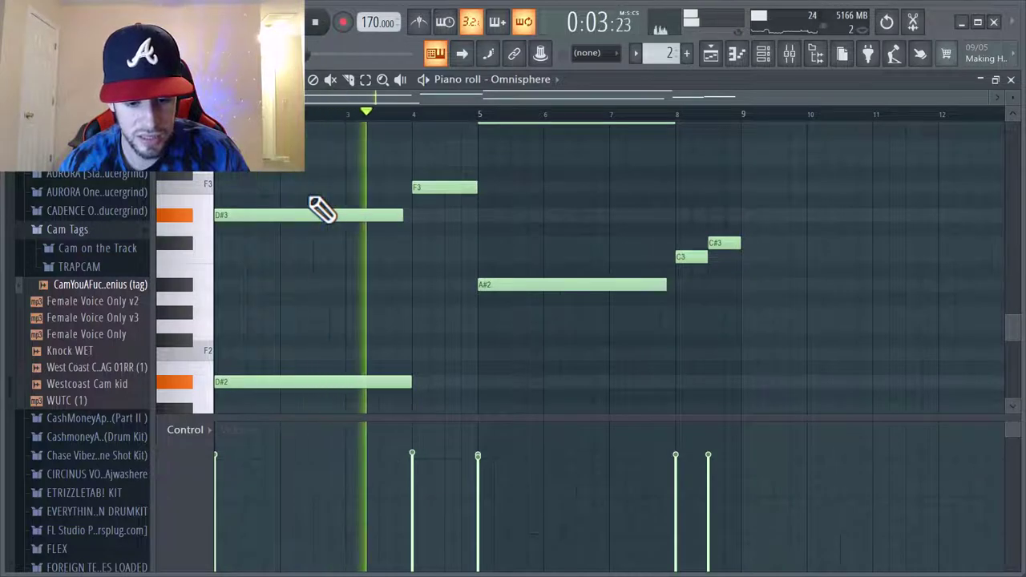
scroll(321, 210, "up", 1)
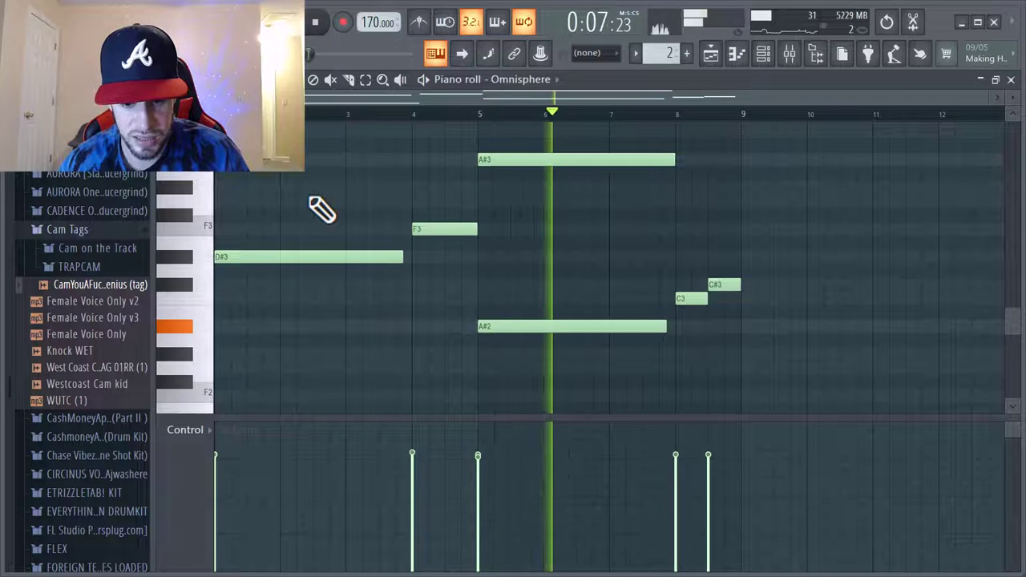
scroll(320, 210, "down", 1)
key("space")
left_click(711, 52)
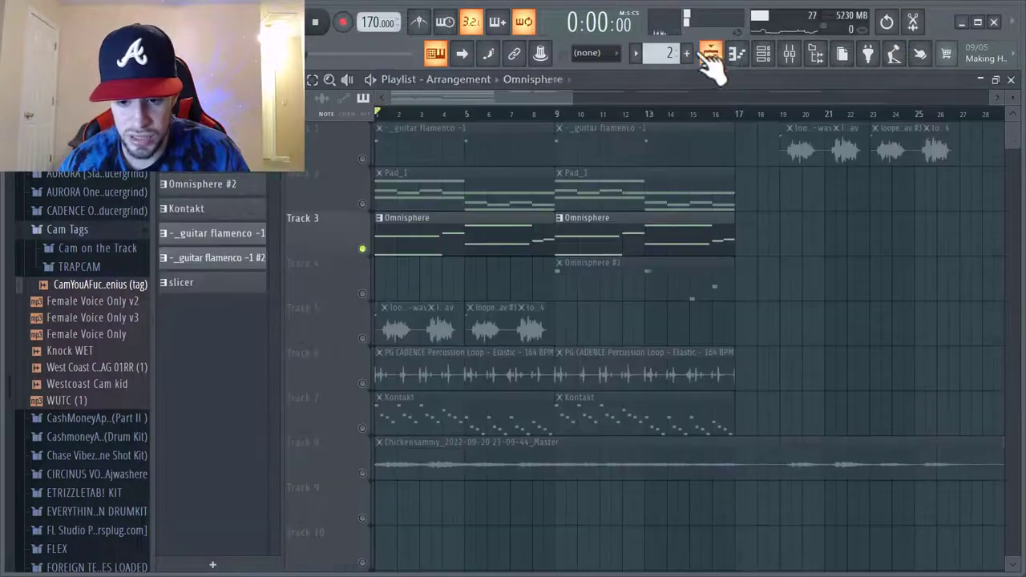
Audition the guitar flamenco pattern, return to the Playlist, then switch to the choir loops page
key("F7")
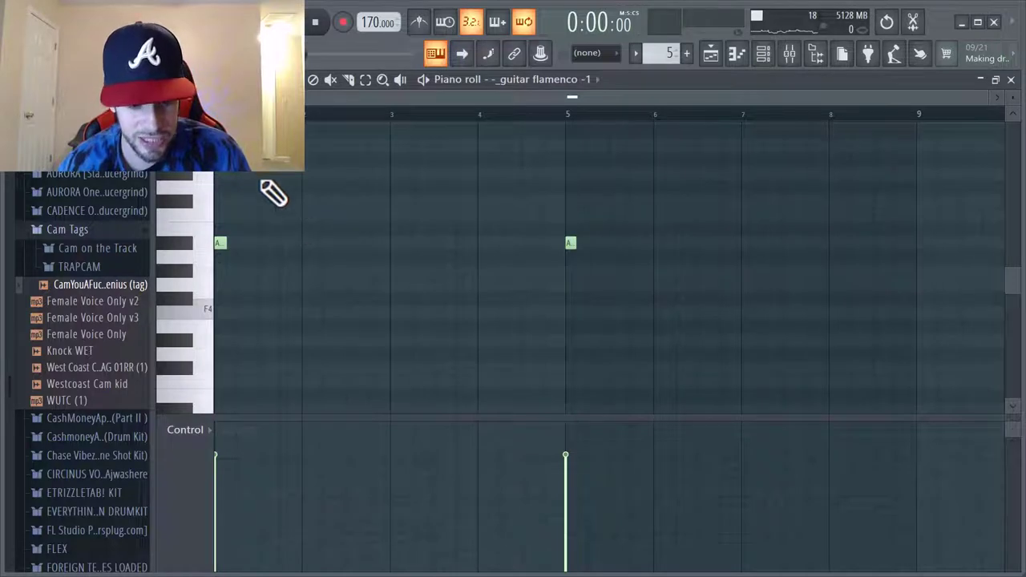
key("space")
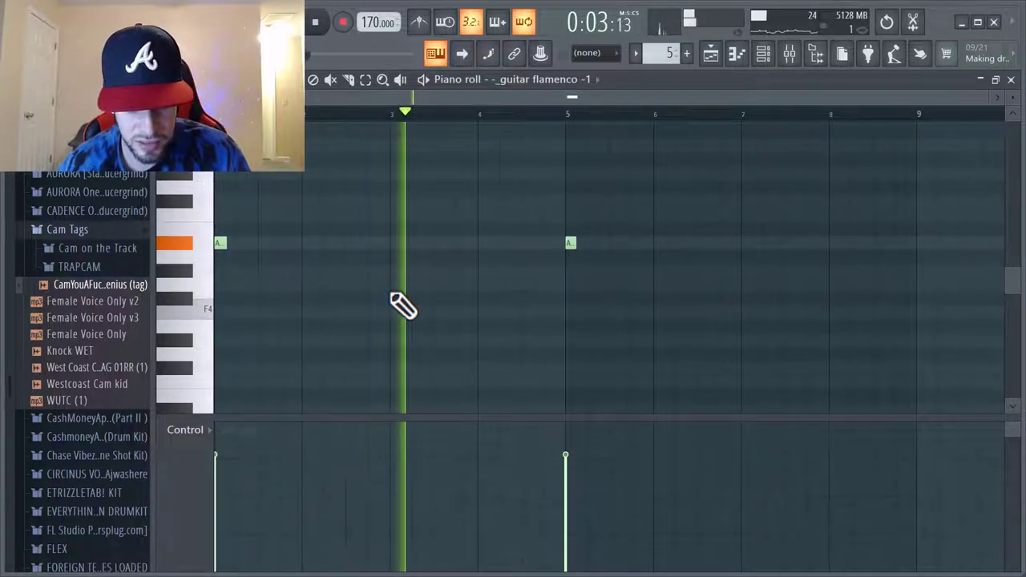
key("space")
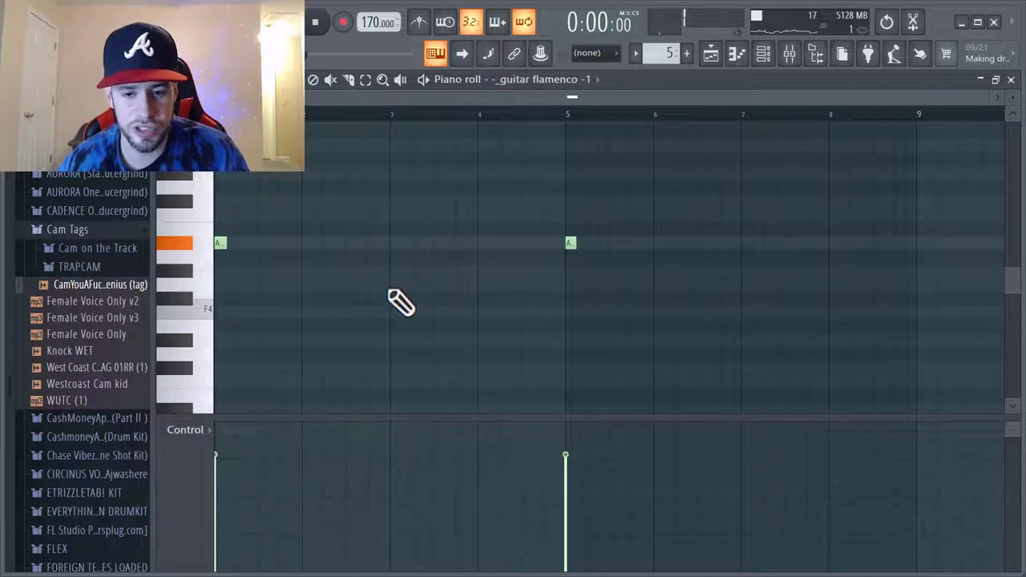
key("F5")
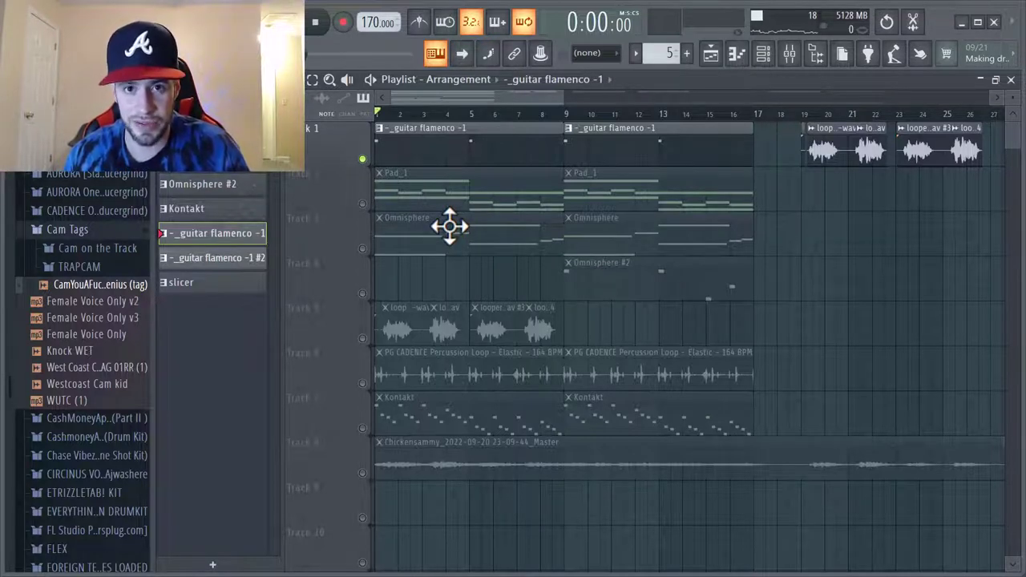
key("alt+Tab")
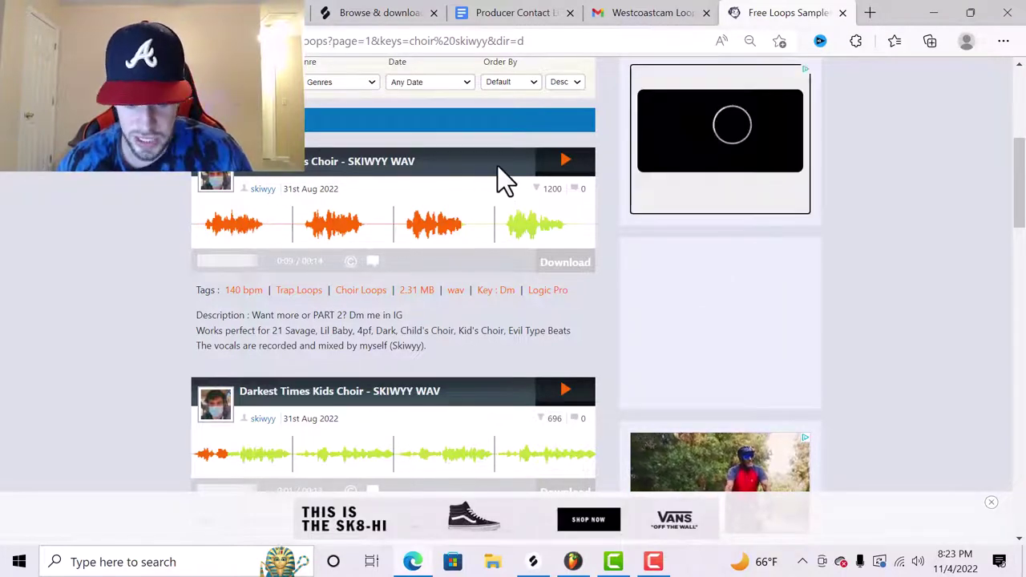
Preview the first choir loop, the 140 bpm D-minor kids' choir loop
left_click(559, 177)
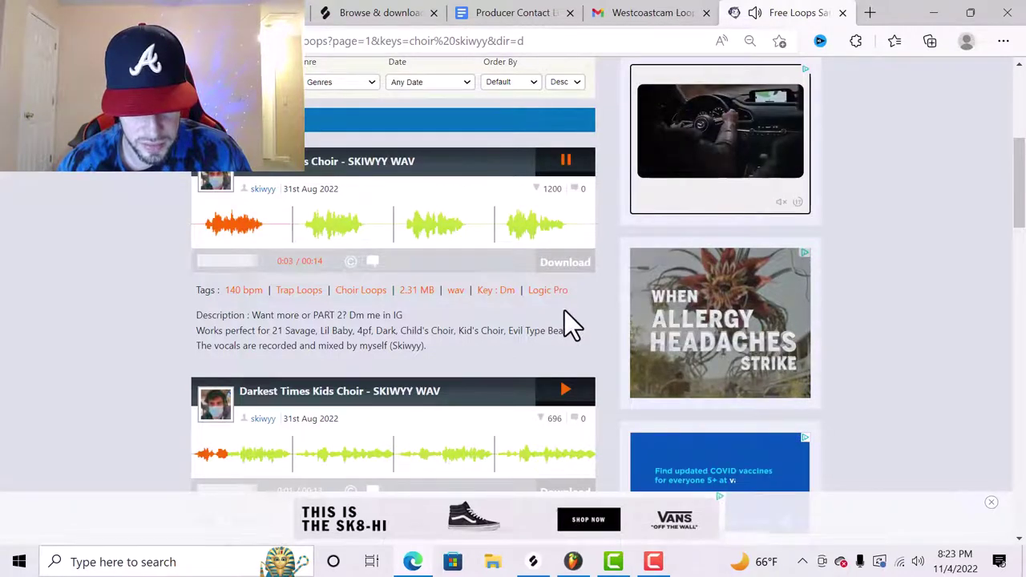
key("alt+Tab")
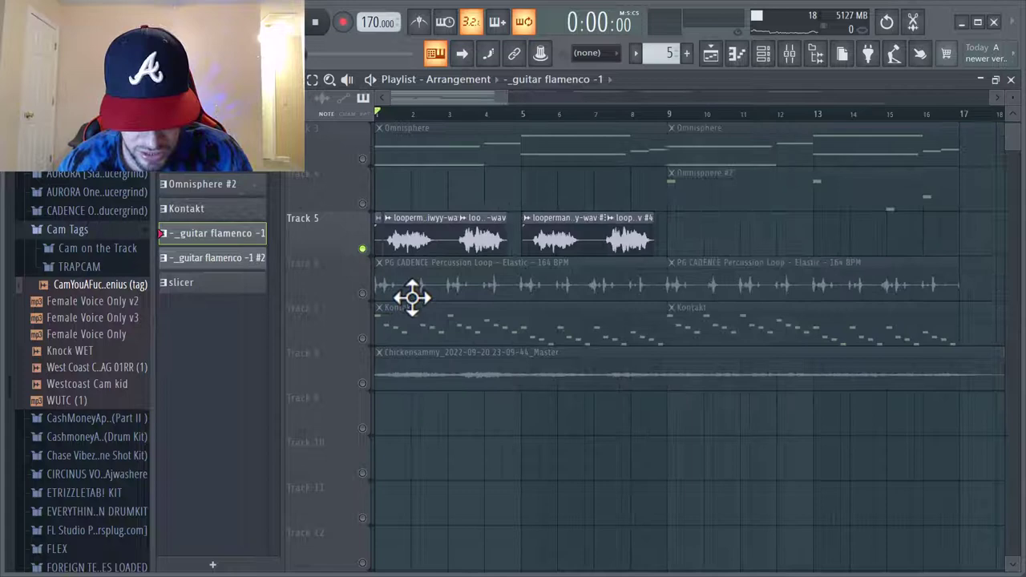
scroll(393, 241, "up", 3)
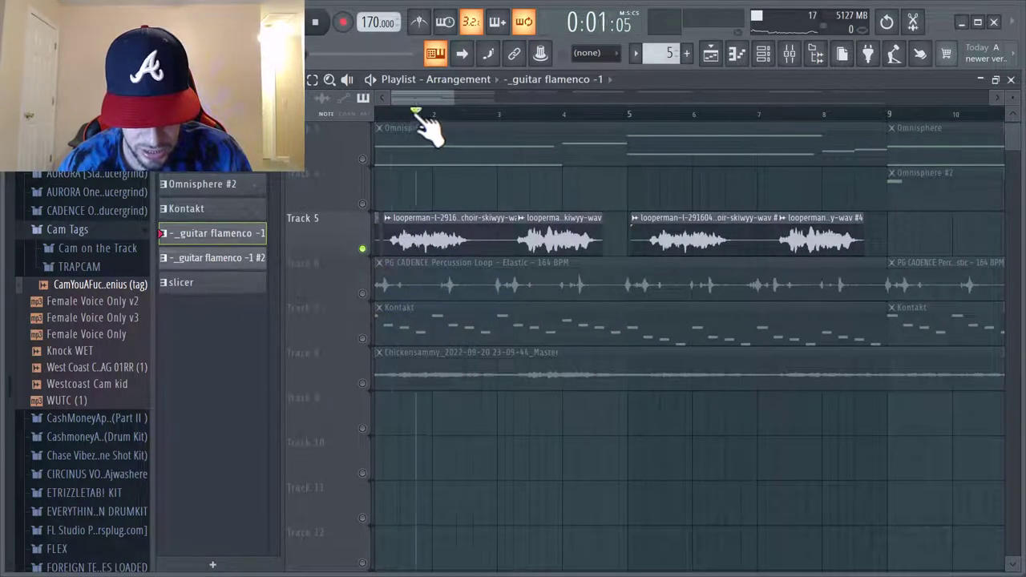
left_click(385, 114)
key("space")
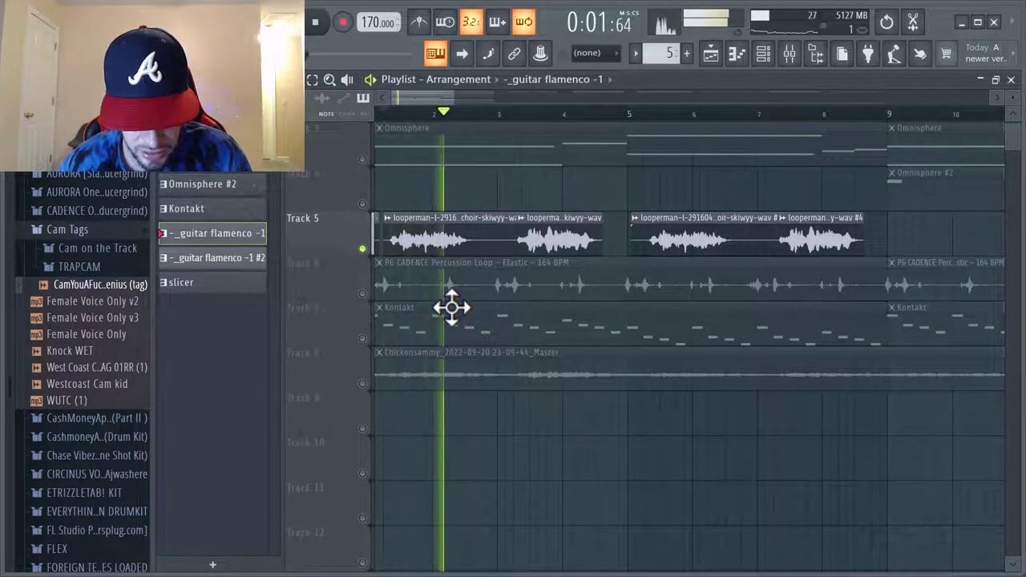
scroll(452, 307, "down", 1)
scroll(451, 307, "down", 1)
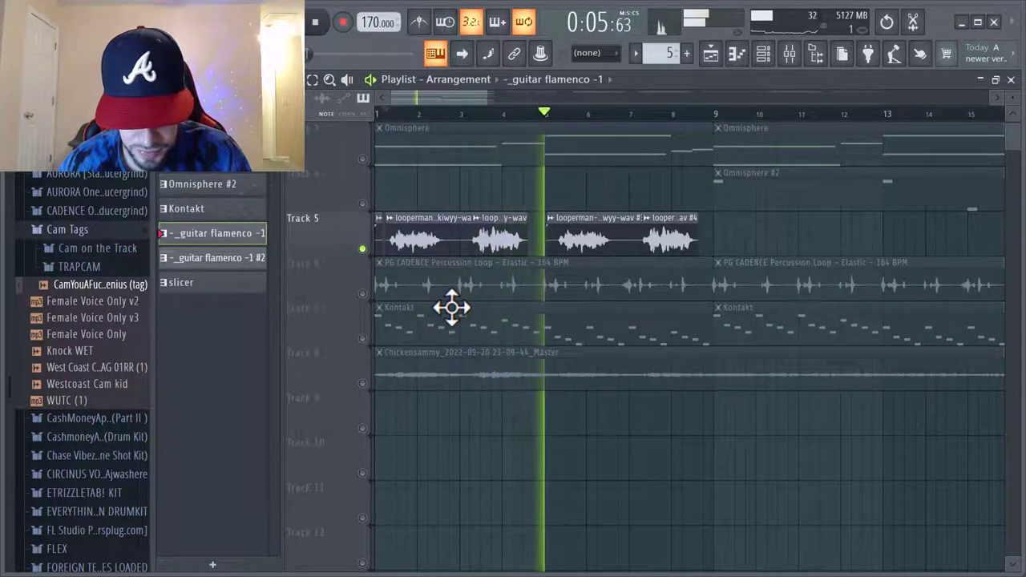
key("space")
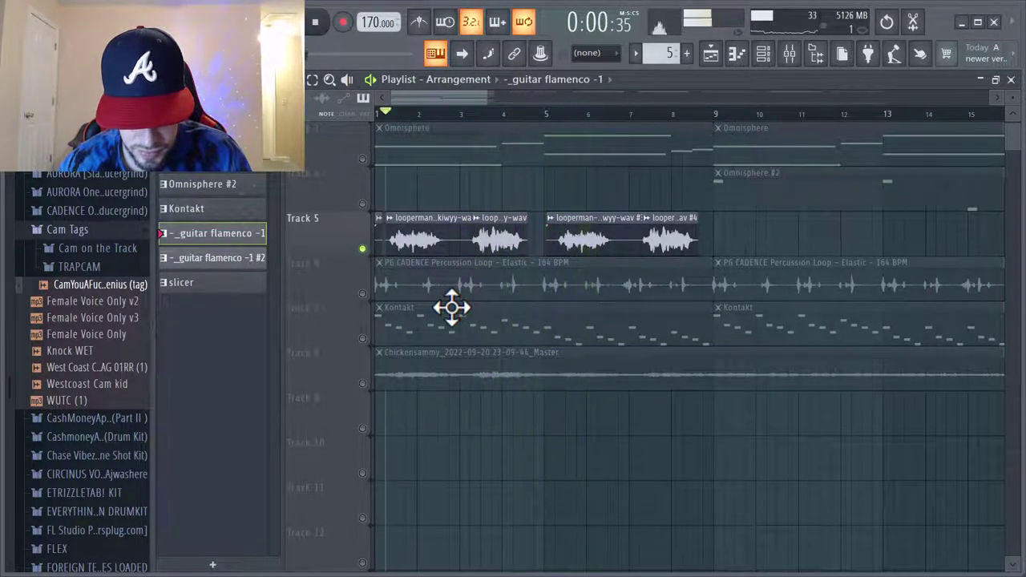
scroll(417, 272, "down", 2)
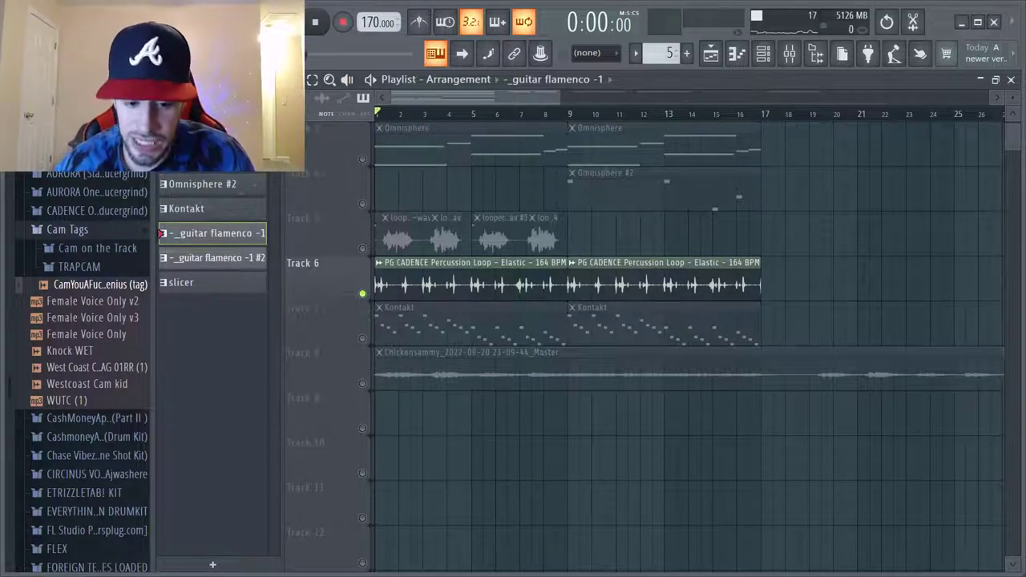
scroll(441, 241, "down", 2)
scroll(425, 193, "up", 5)
key("space")
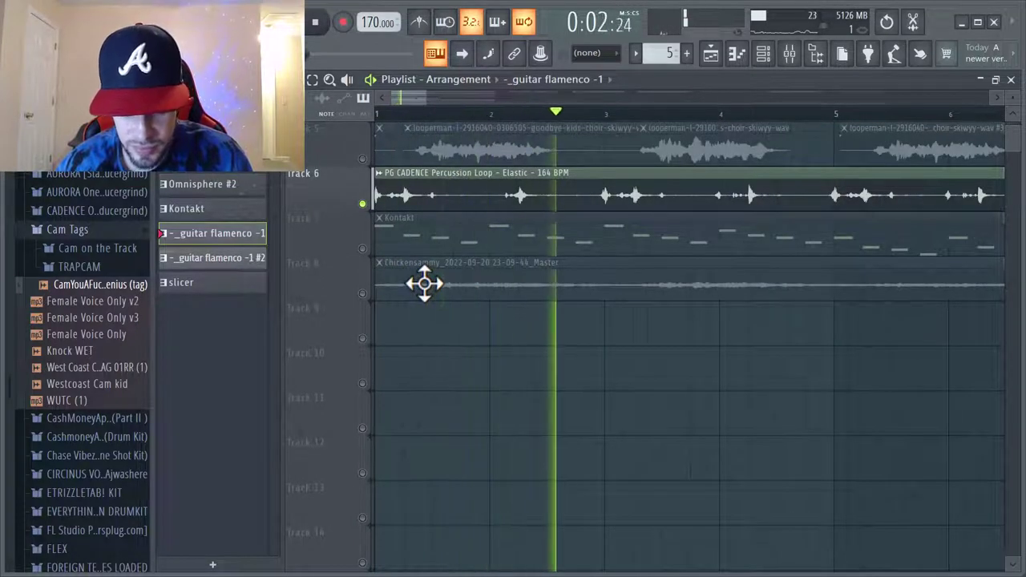
scroll(424, 283, "down", 2)
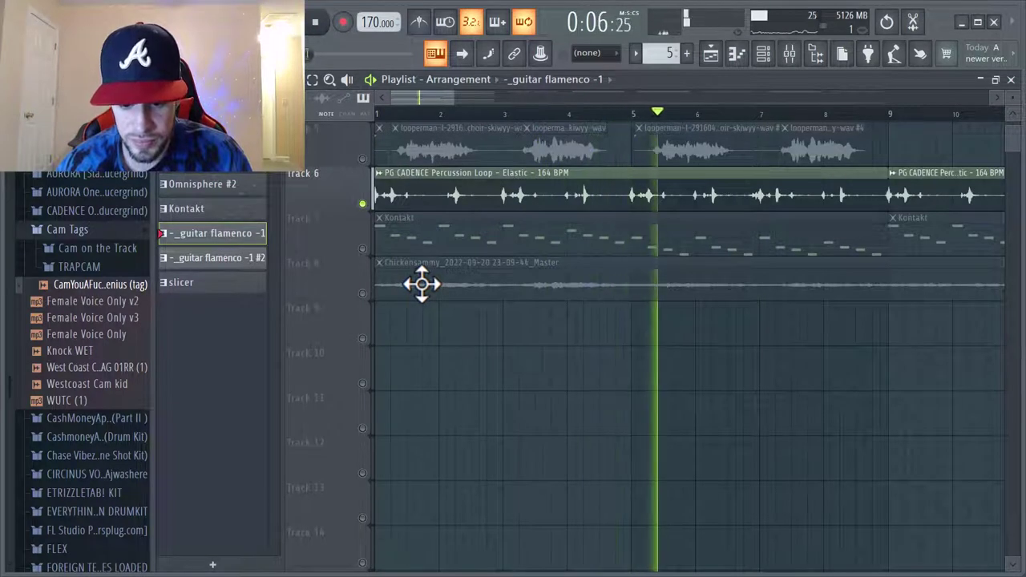
key("space")
scroll(421, 283, "up", 2)
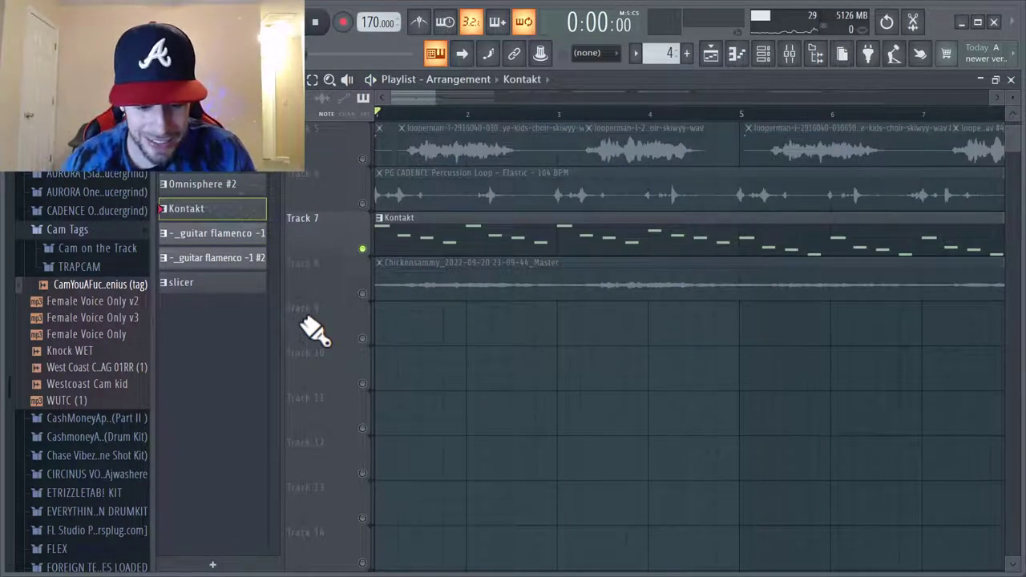
Open the Kontakt piano pattern in the piano roll, then play and stop its melody
double_click(407, 234)
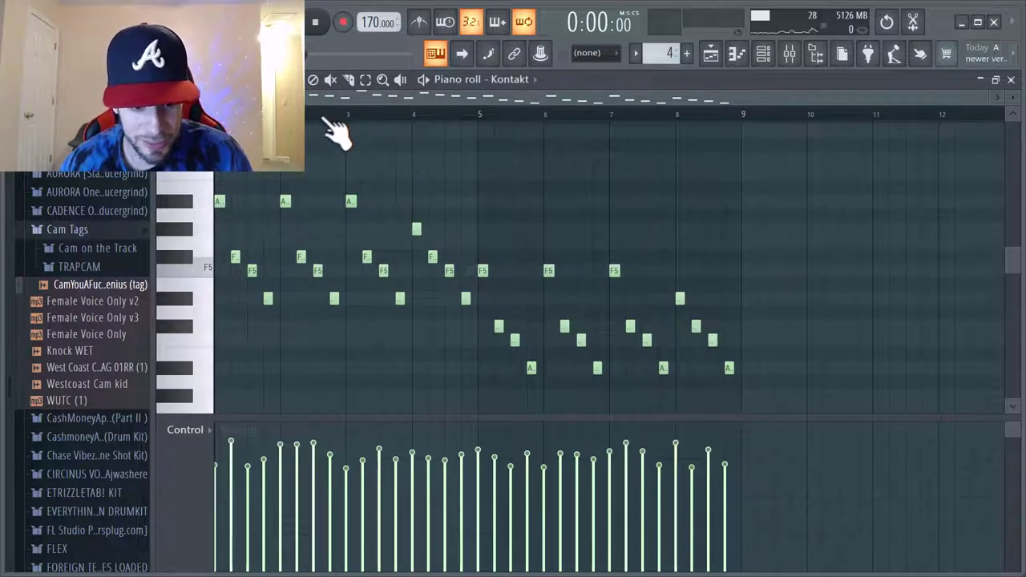
scroll(666, 215, "down", 2)
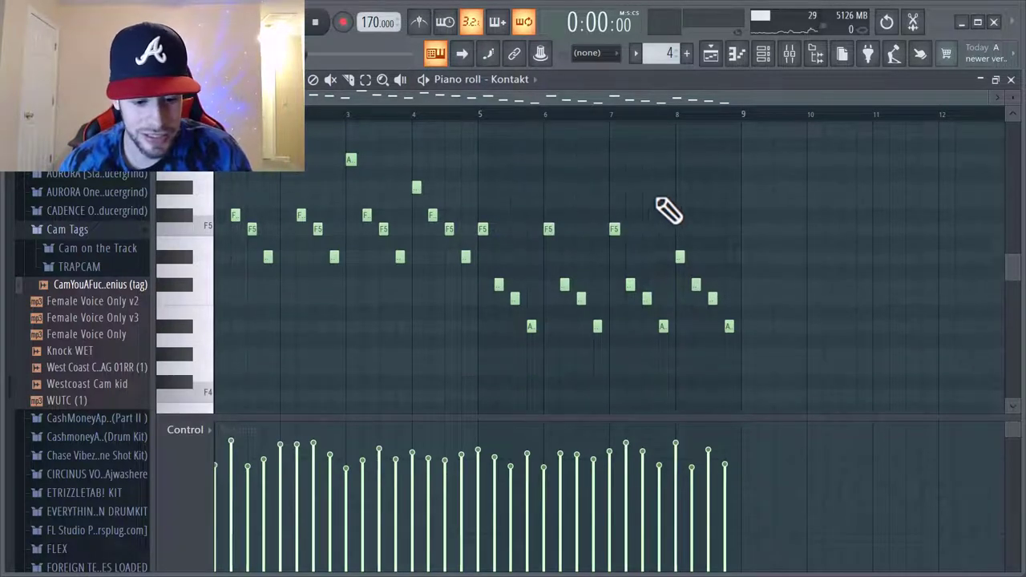
scroll(671, 207, "up", 2)
key("space")
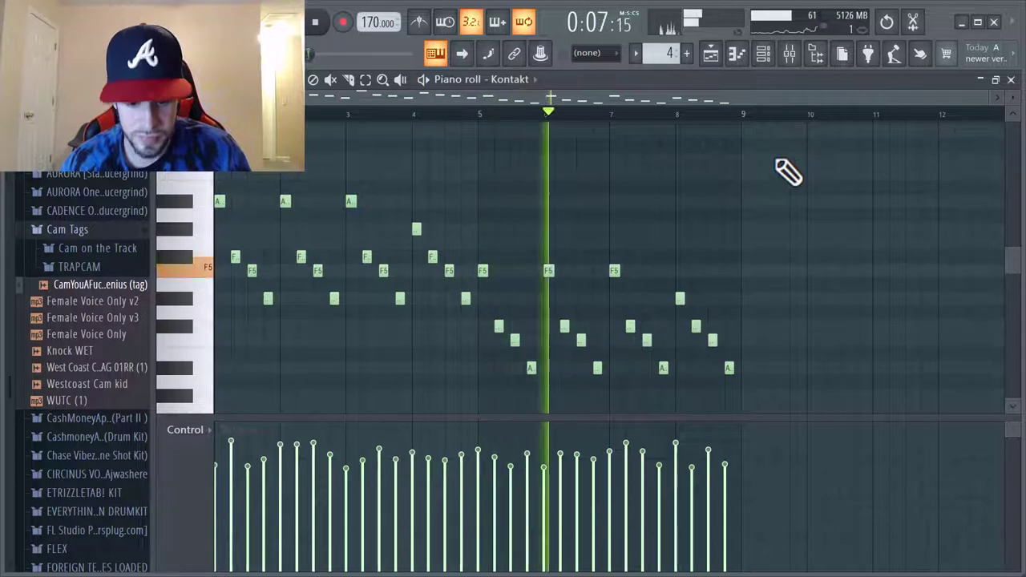
key("space")
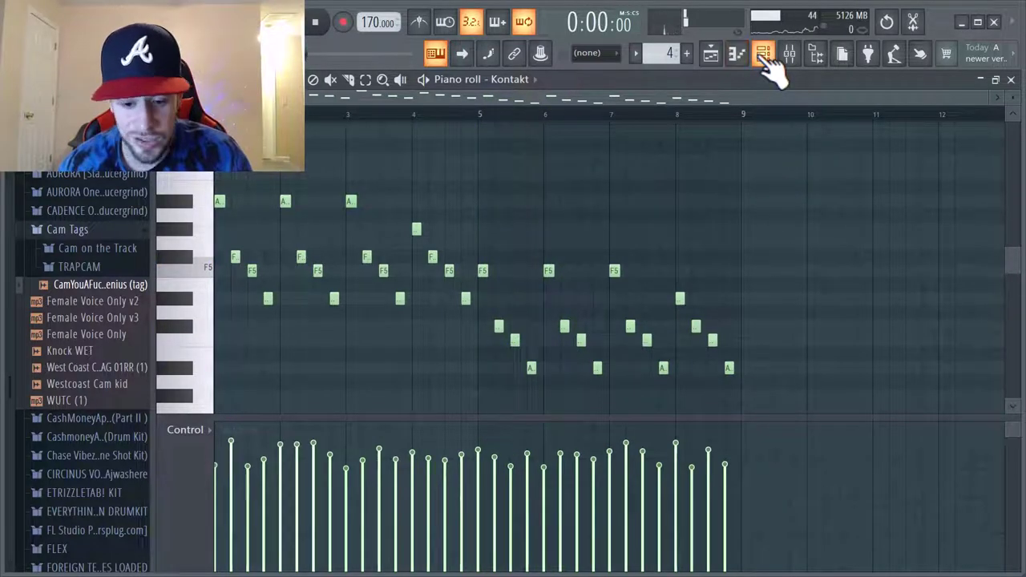
Check the Portal effect on the Kontakt mixer insert, then return to the Playlist
left_click(763, 53)
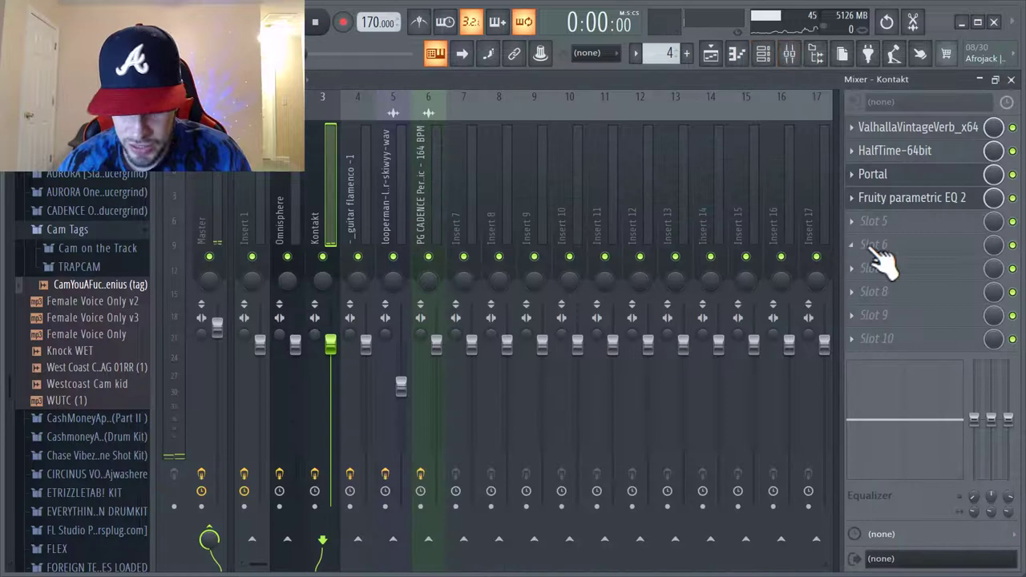
left_click(912, 175)
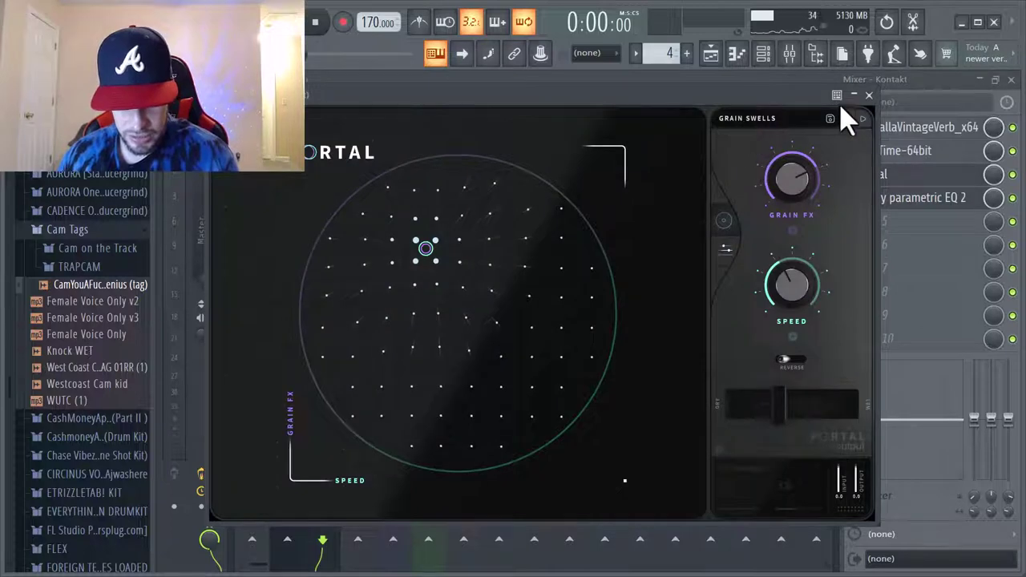
left_click(914, 174)
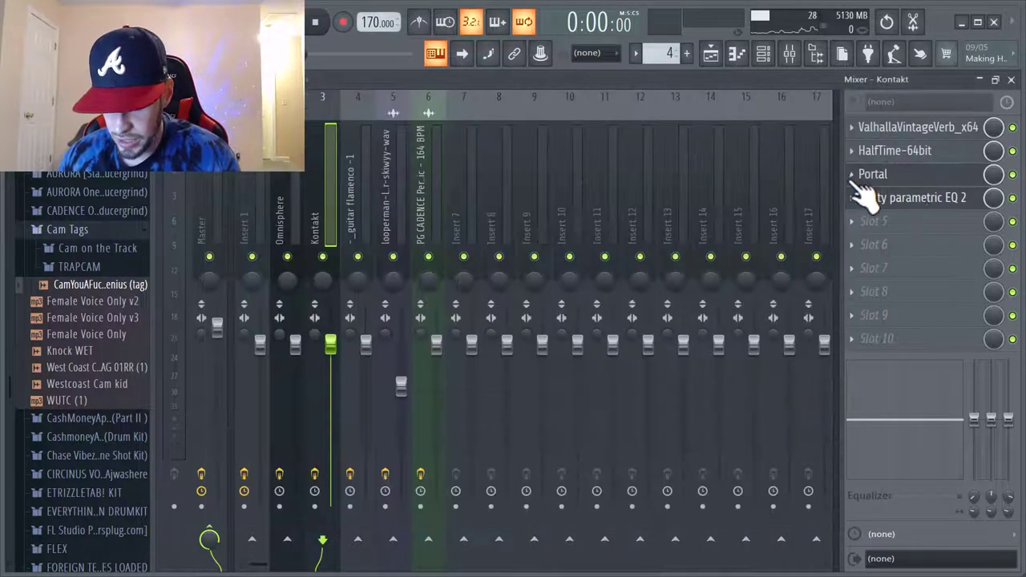
left_click(711, 52)
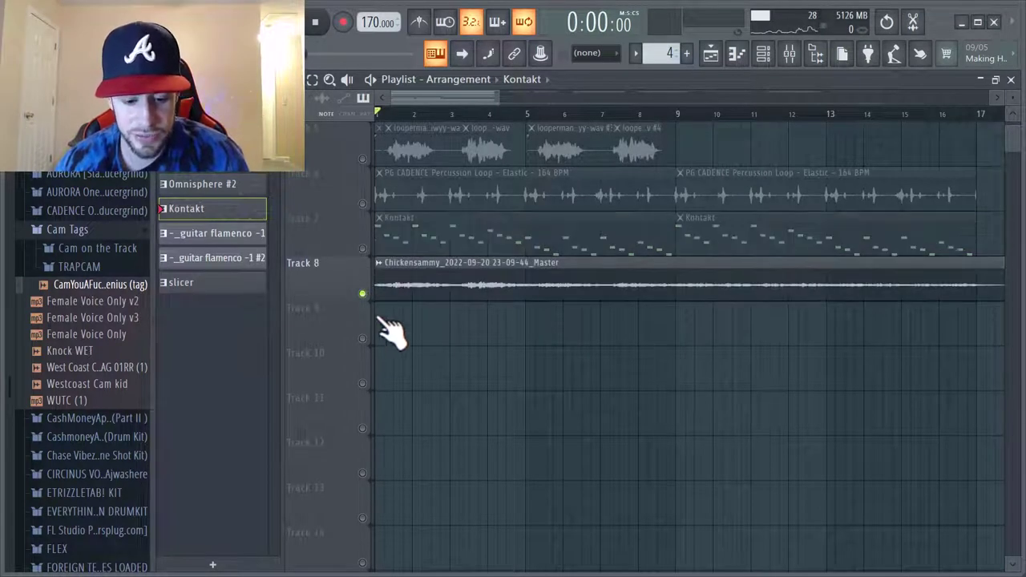
key("space")
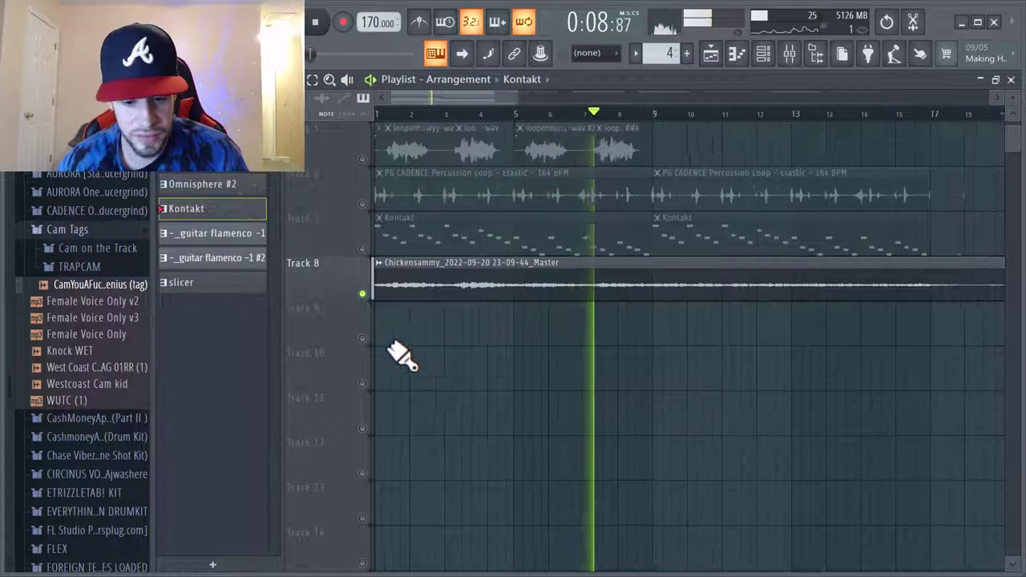
scroll(404, 350, "down", 1)
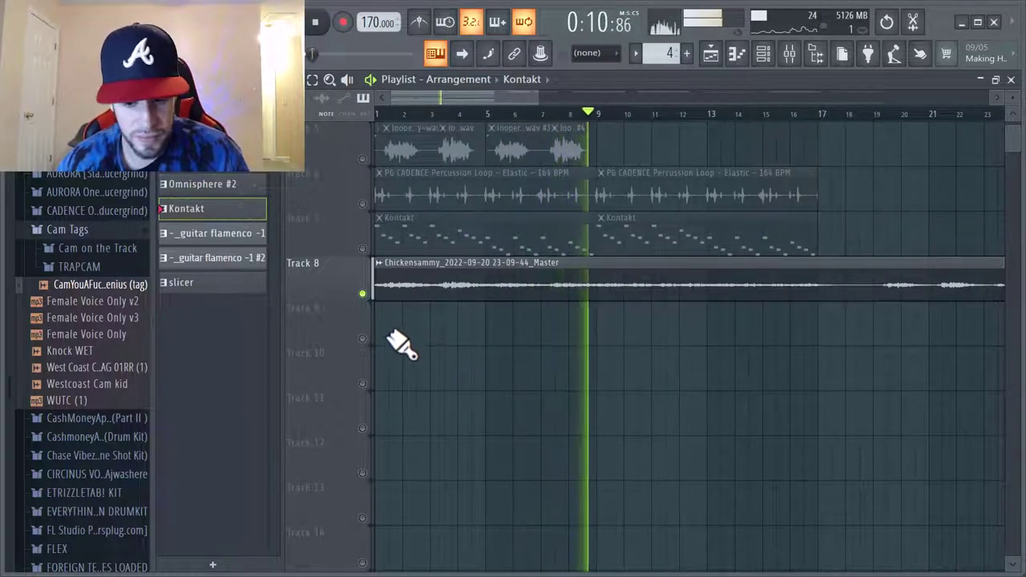
scroll(401, 348, "down", 1)
scroll(394, 337, "up", 2)
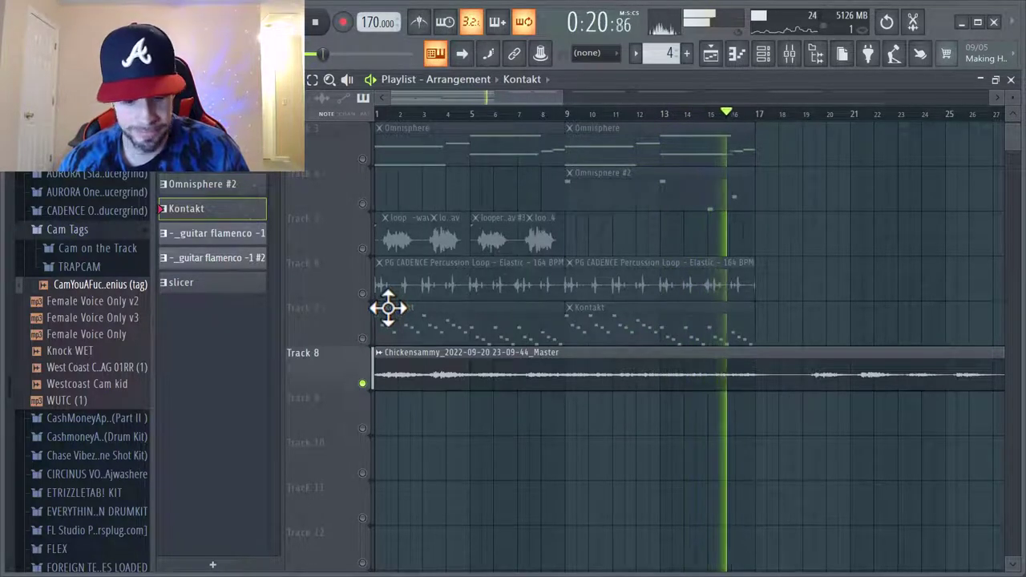
key("space")
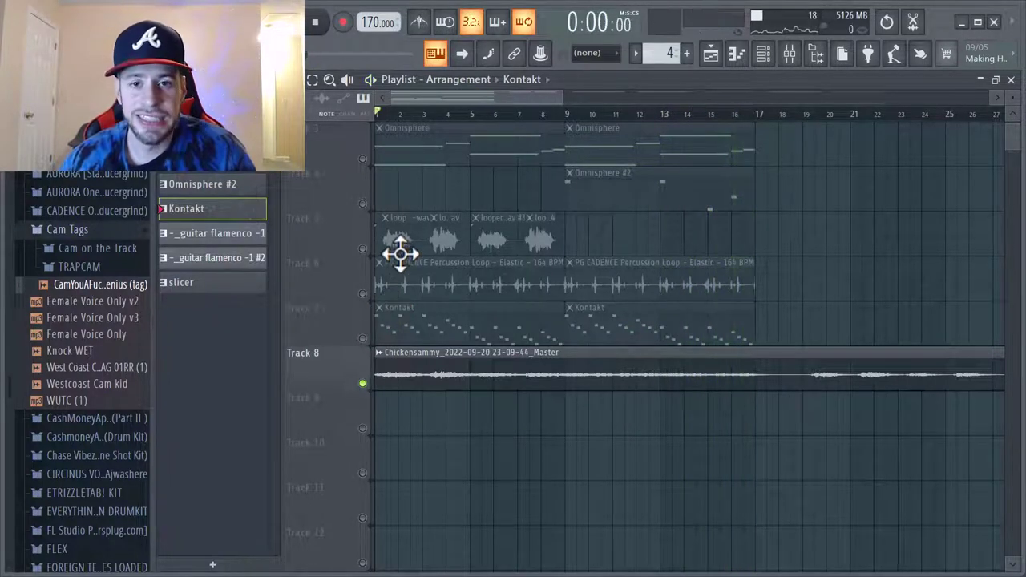